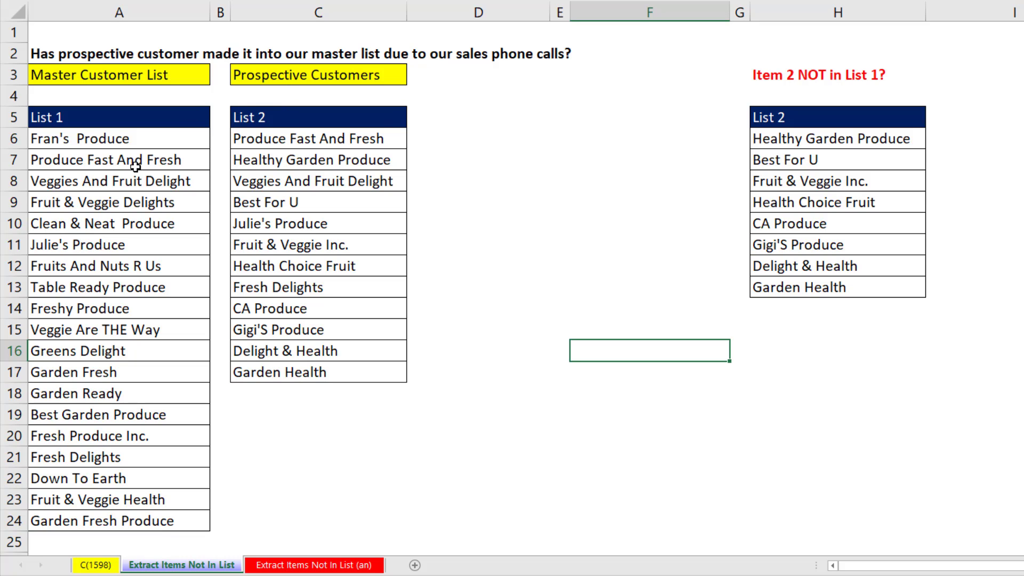
Step: Point out the first List 2 name, Produce Fast And Fresh in List 1, and Healthy Garden Produce in List 2
click(244, 140)
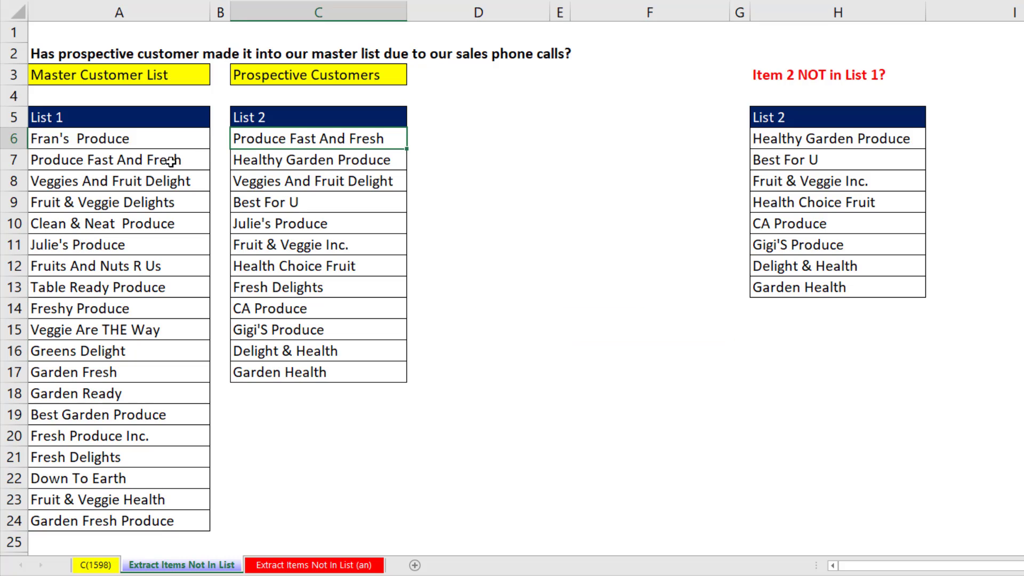
click(170, 161)
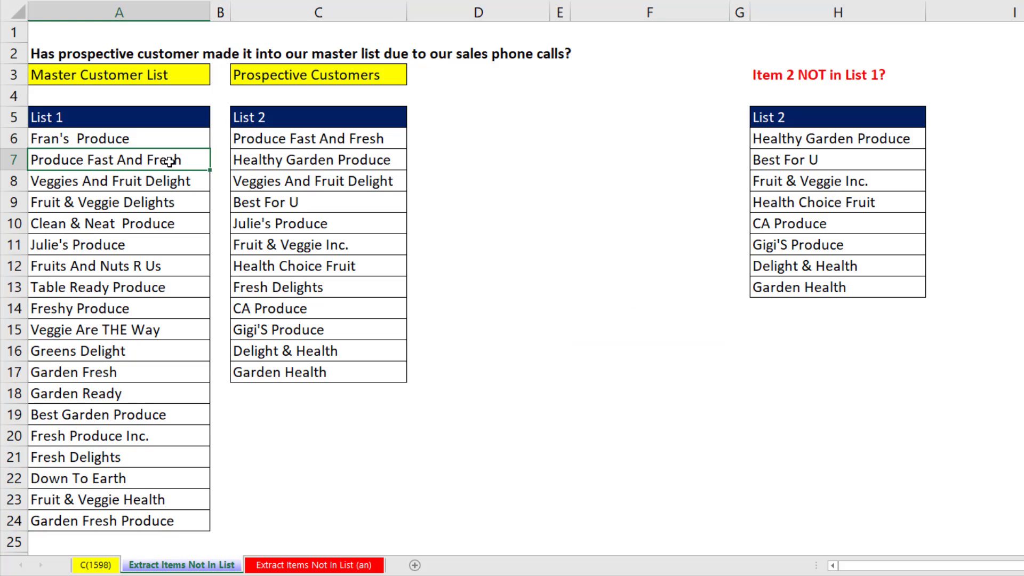
click(287, 162)
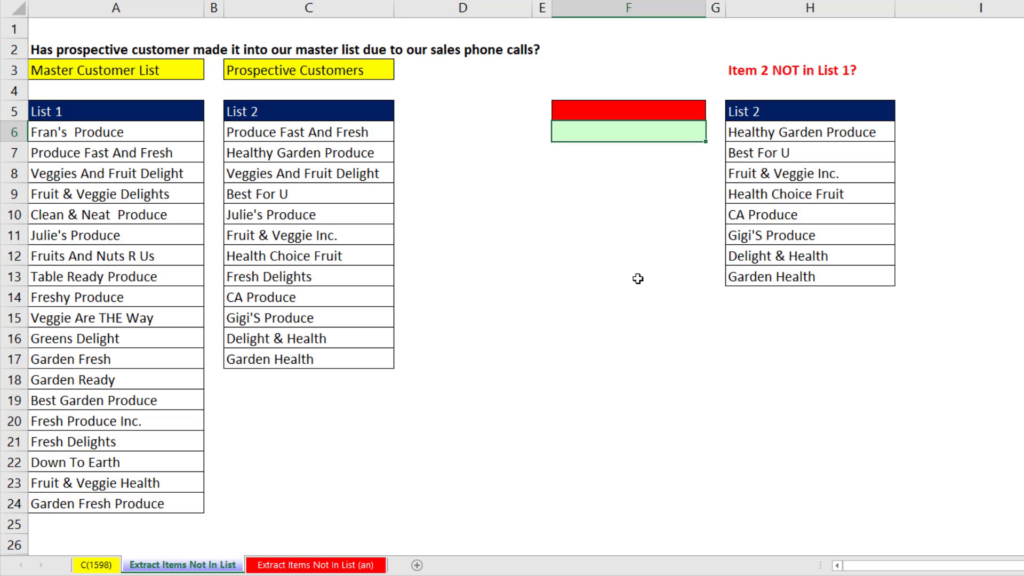
Step: Enter =MATCH(C6,$A$6:$A$24,0) in F6, returning 2 for the first List 2 name
text(=mat)
key(Tab)
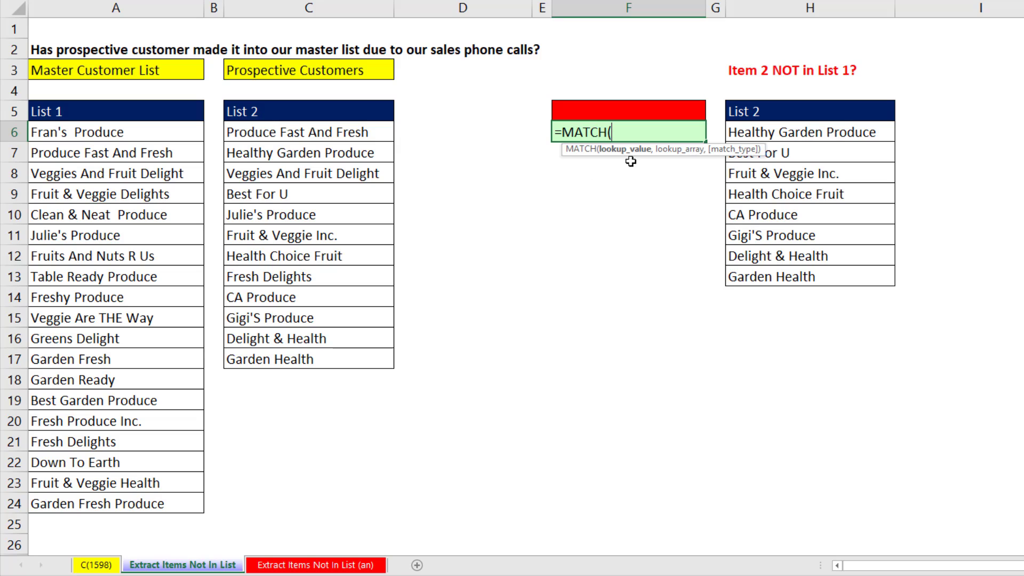
click(340, 133)
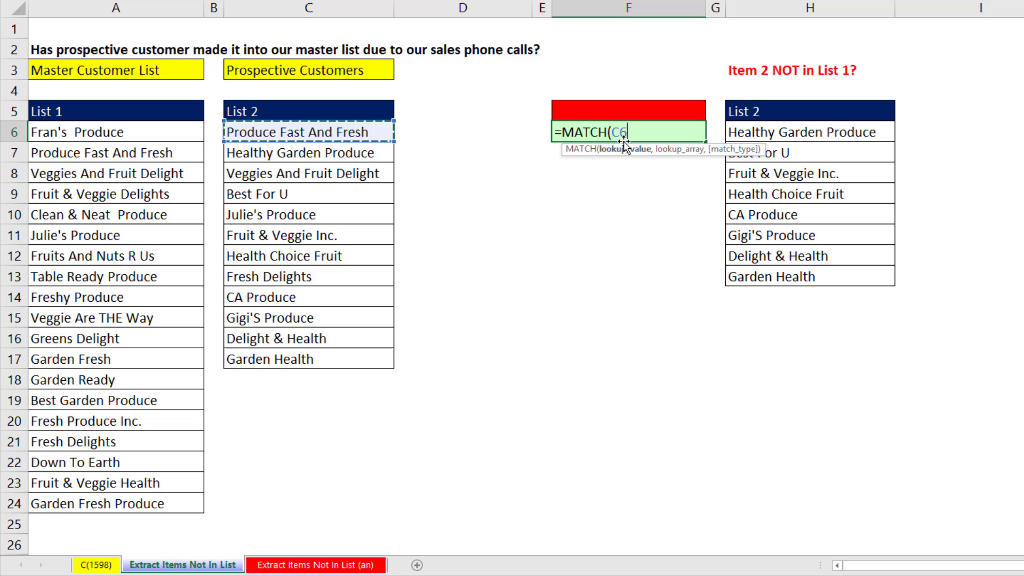
text(,)
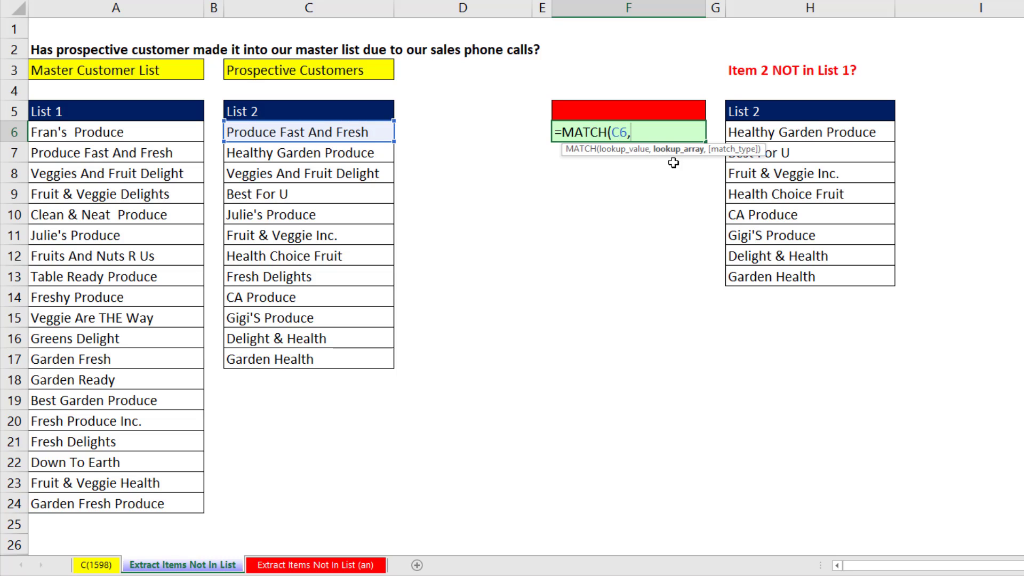
drag(144, 132, 156, 497)
key(F4)
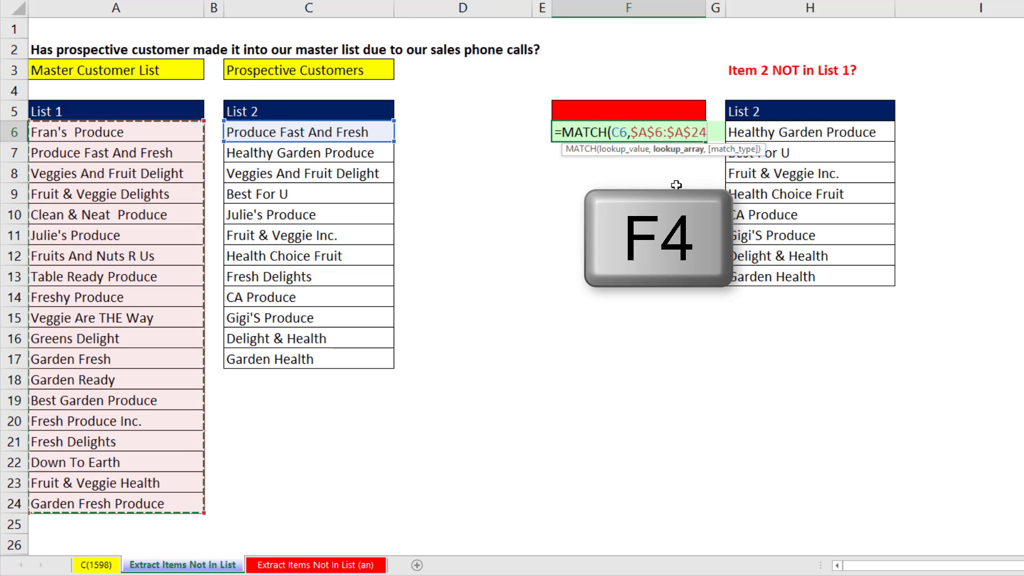
text(,0)
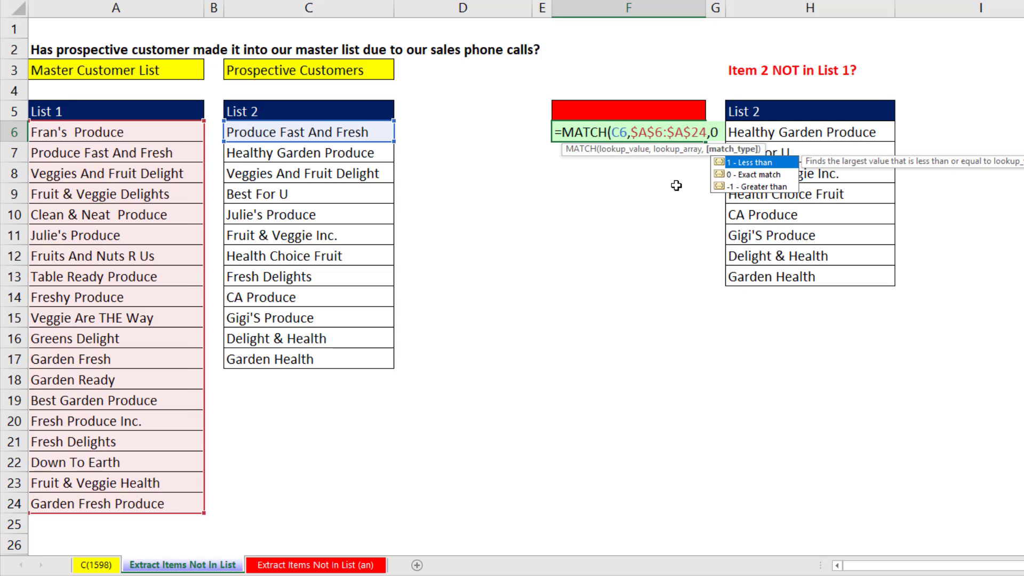
text())
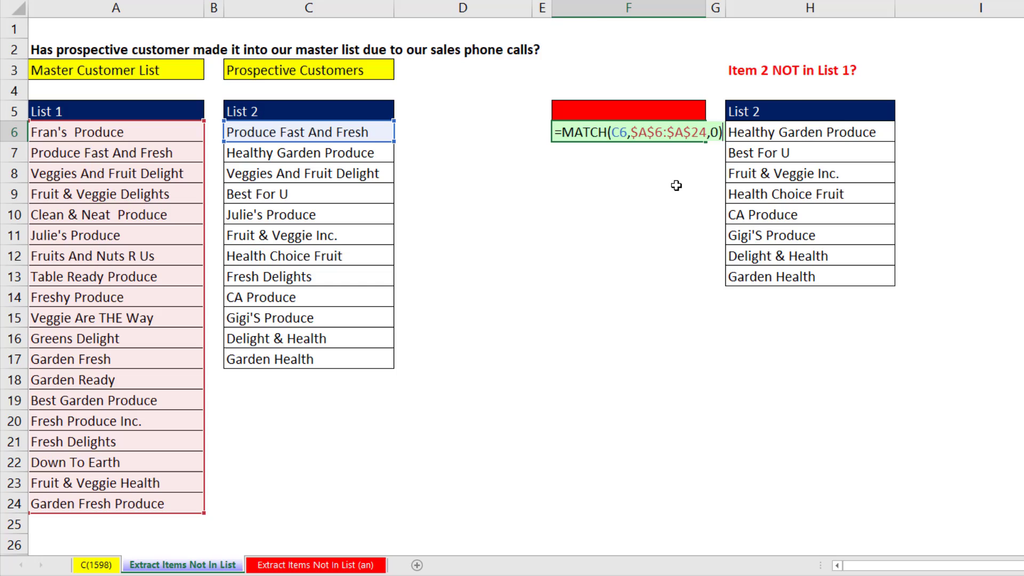
key(ctrl+Return)
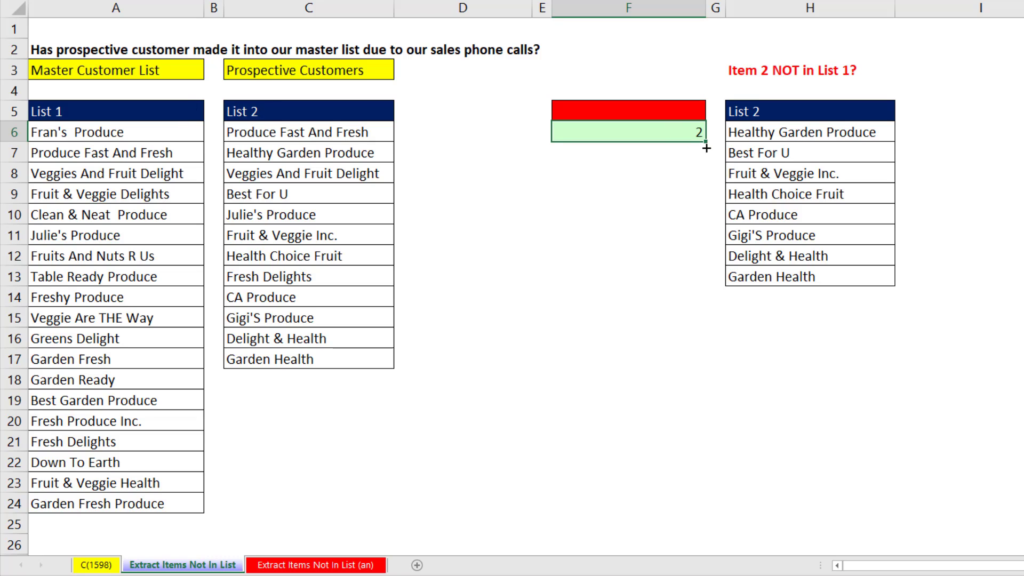
Step: Test-copy the MATCH formula into F7, inspect its relative reference, then undo the copy
drag(706, 147, 693, 184)
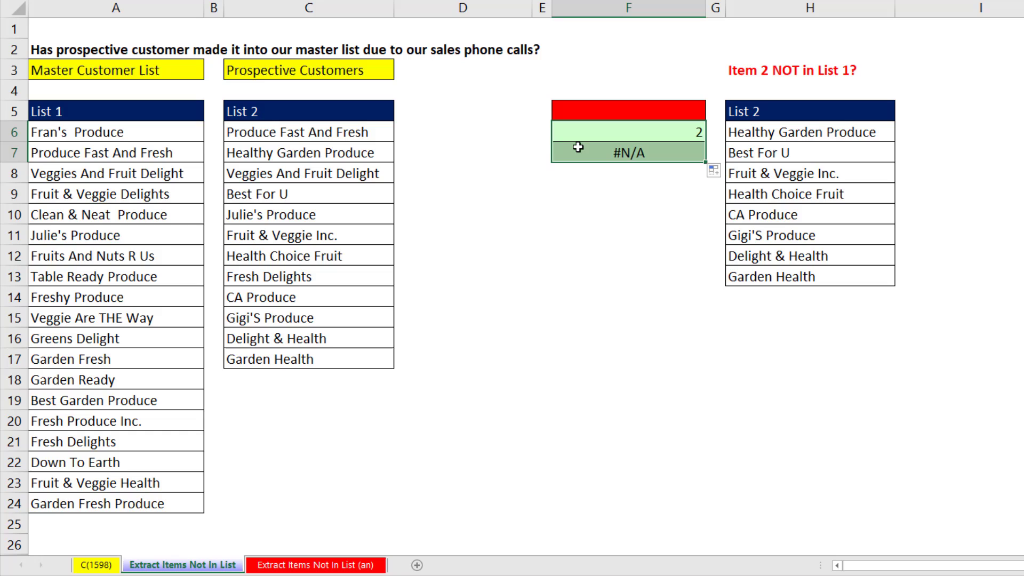
click(628, 153)
key(F2)
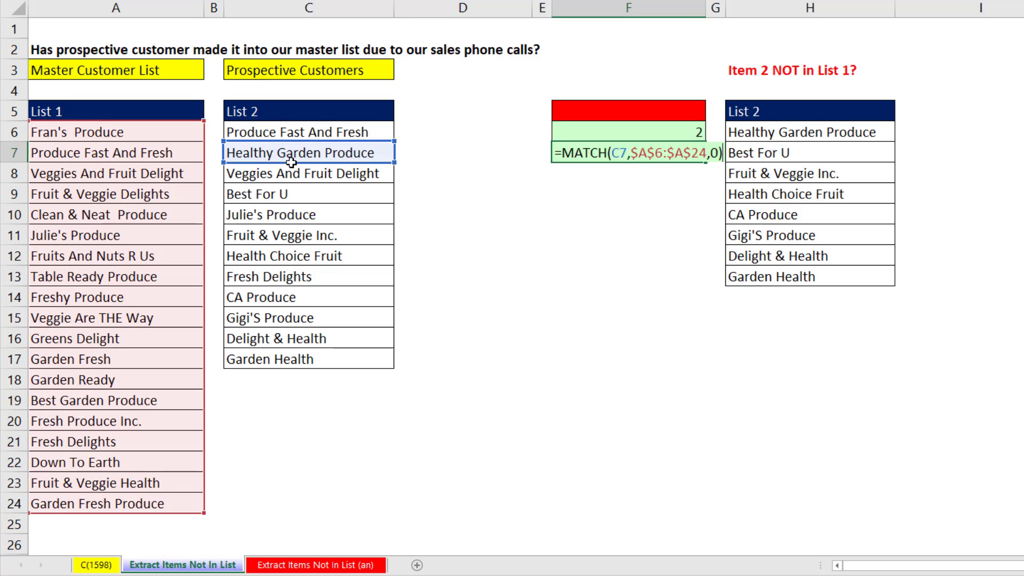
key(Escape)
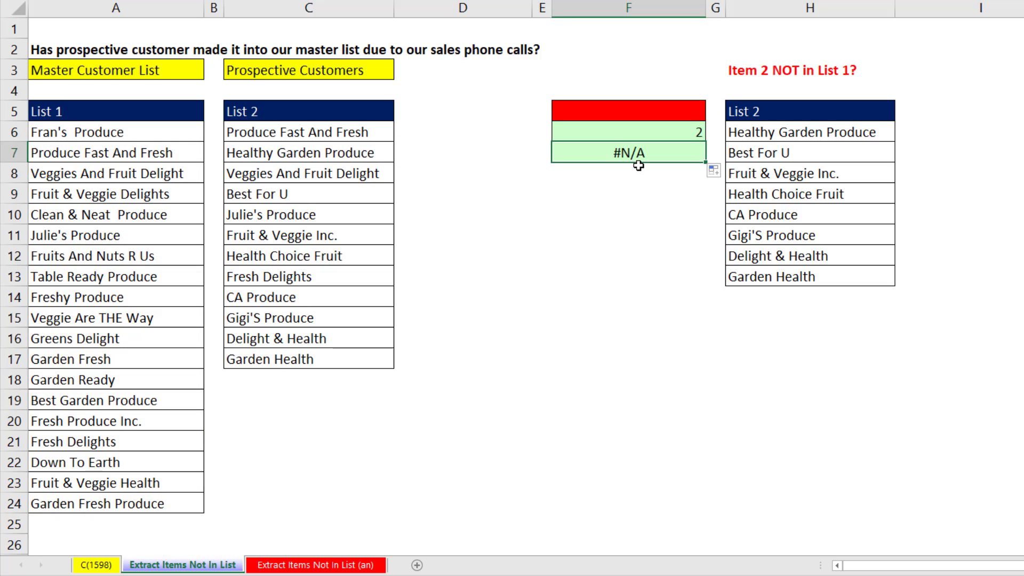
key(ctrl+z)
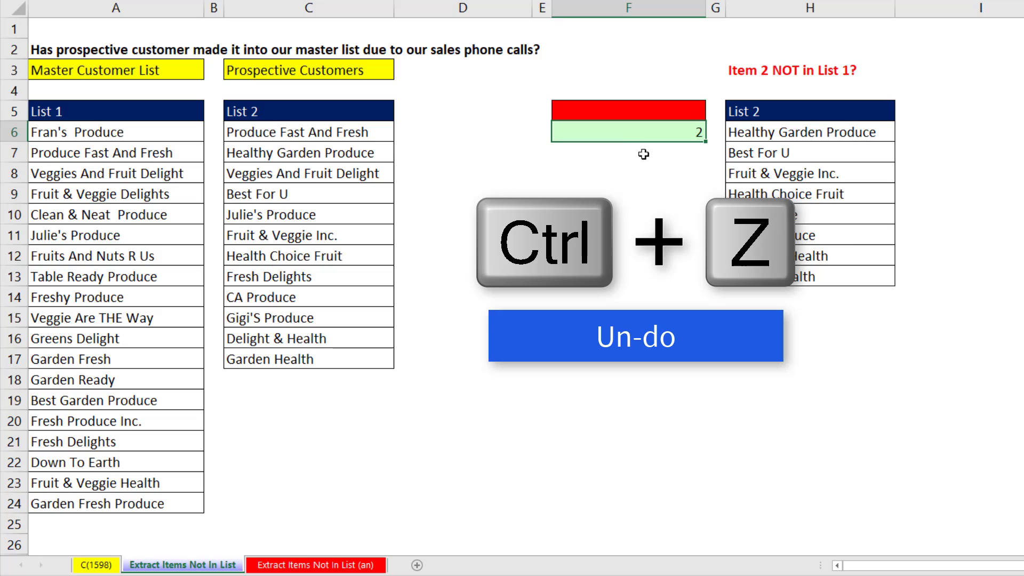
Step: Wrap F6 as =ISNA(MATCH(C6,$A$6:$A$24,0)), test-fill it to F7, then undo
key(F2)
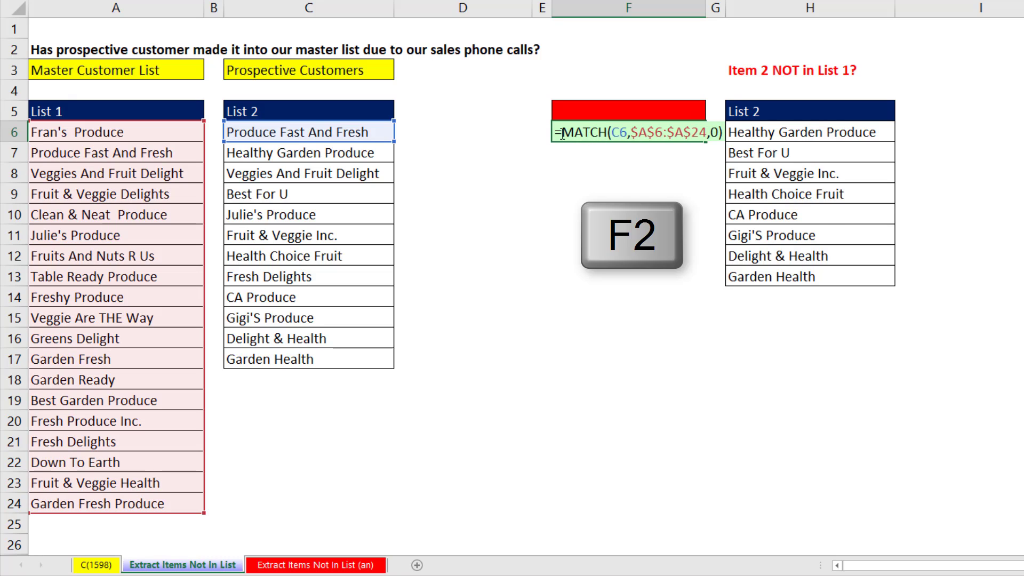
click(563, 134)
text(ISNA()
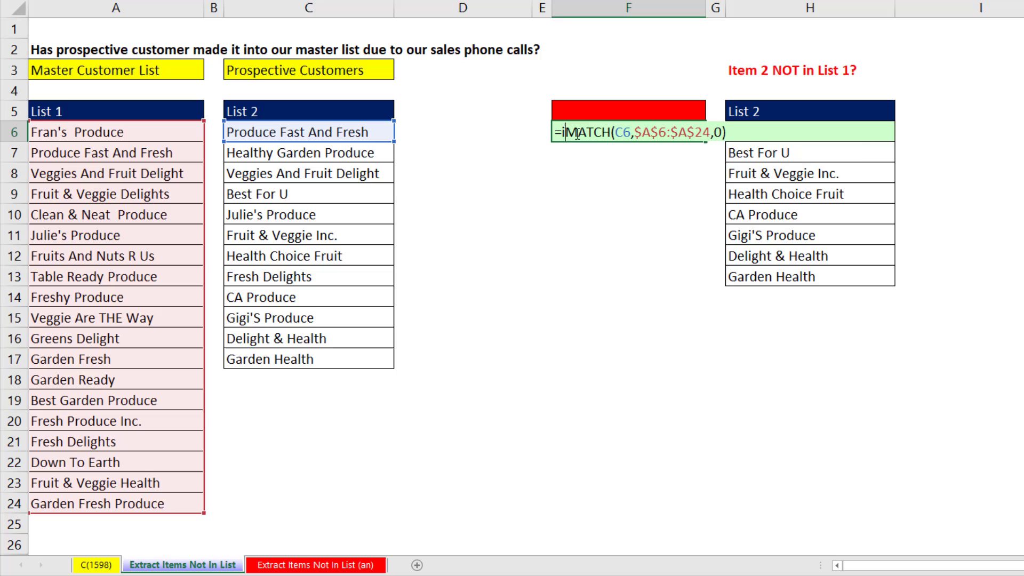
text())
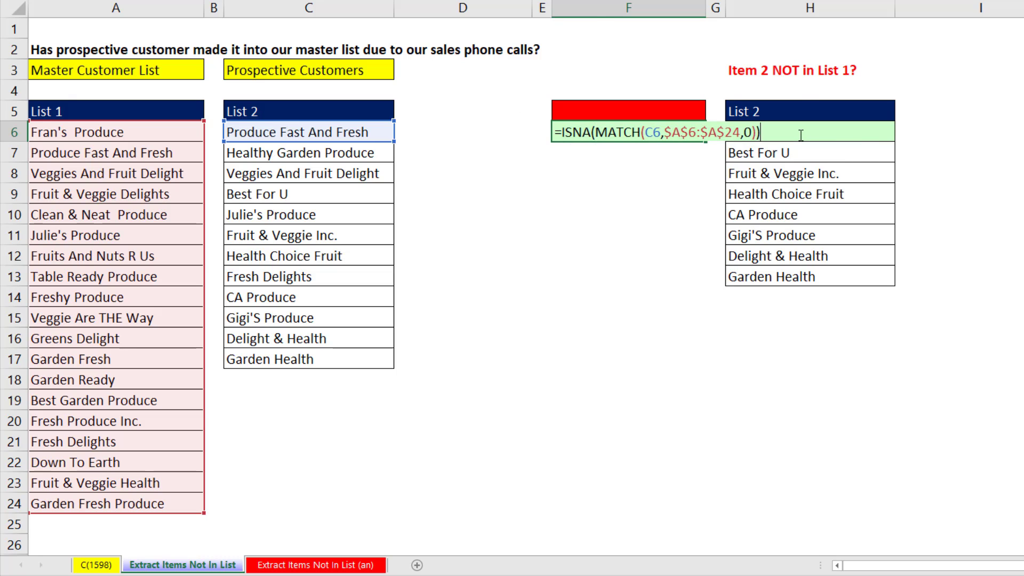
key(ctrl+Return)
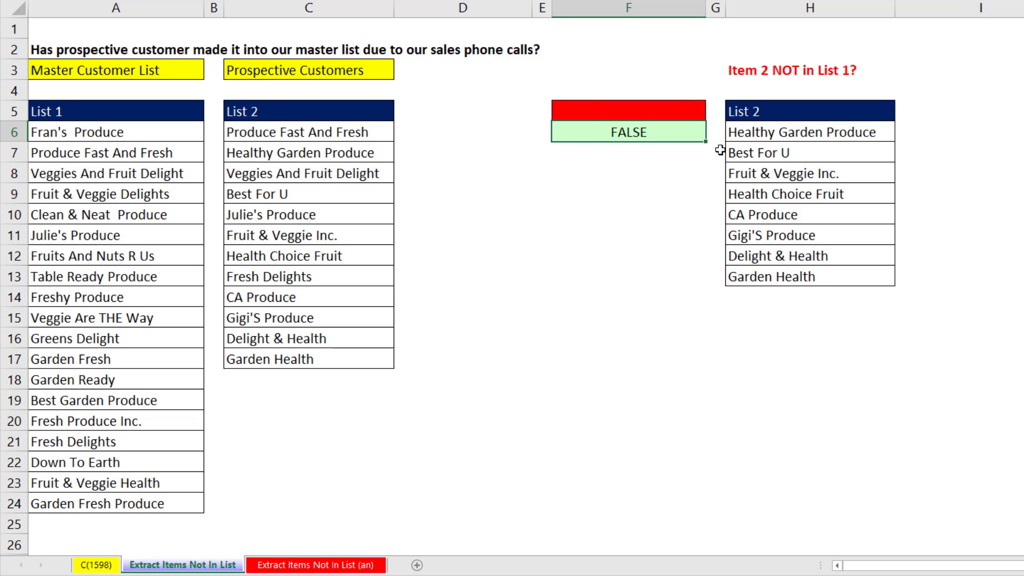
drag(707, 148, 707, 161)
click(619, 155)
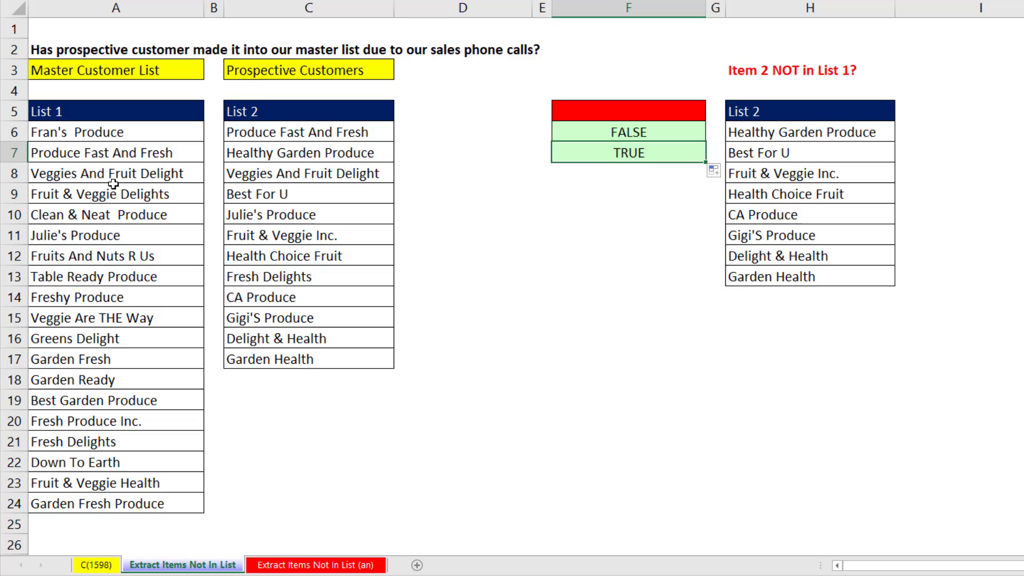
key(ctrl+z)
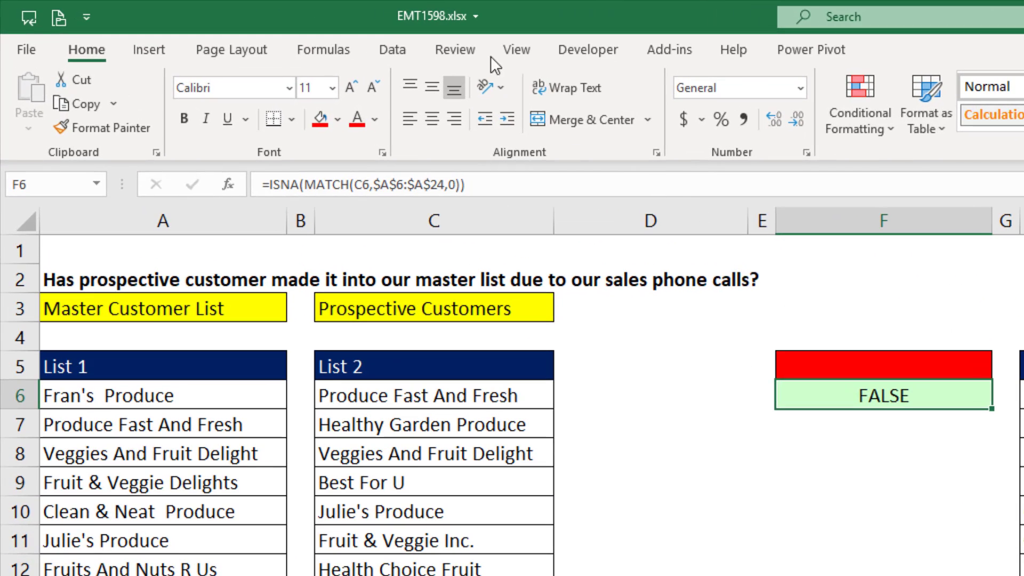
Step: Run Advanced Filter on List 2 with criteria F5:F6, copying the missing names to H5
click(392, 50)
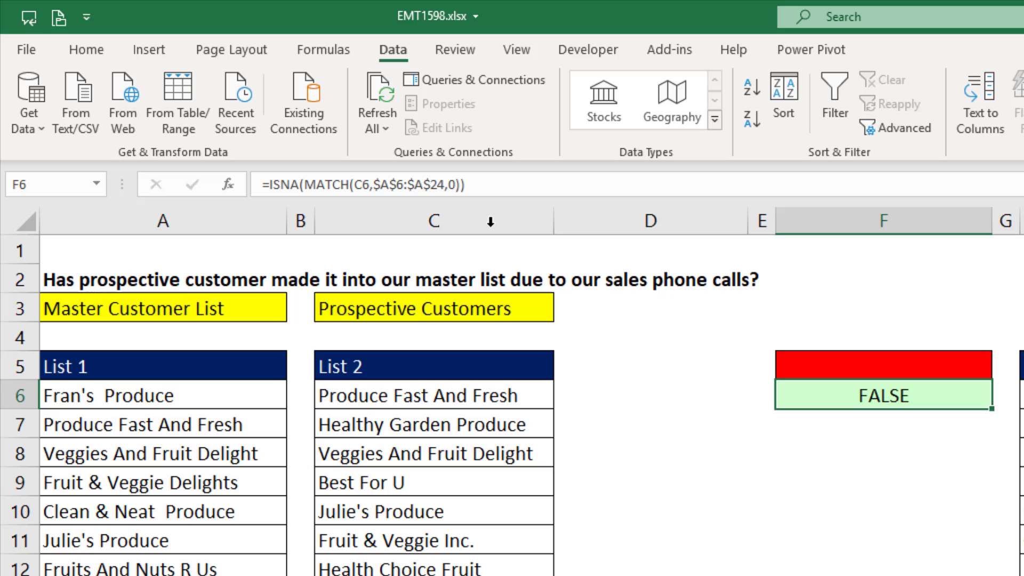
click(403, 422)
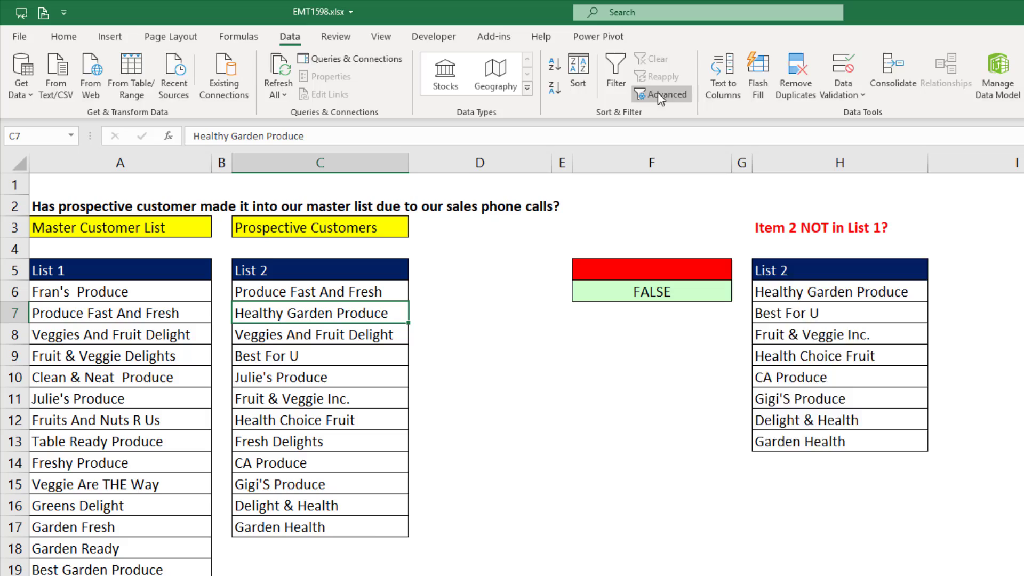
click(661, 96)
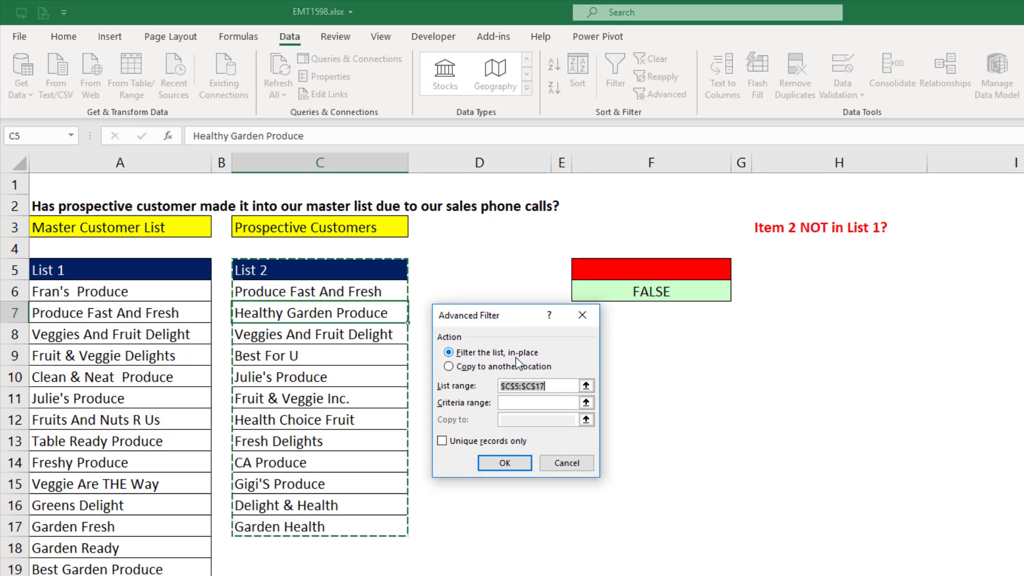
click(449, 367)
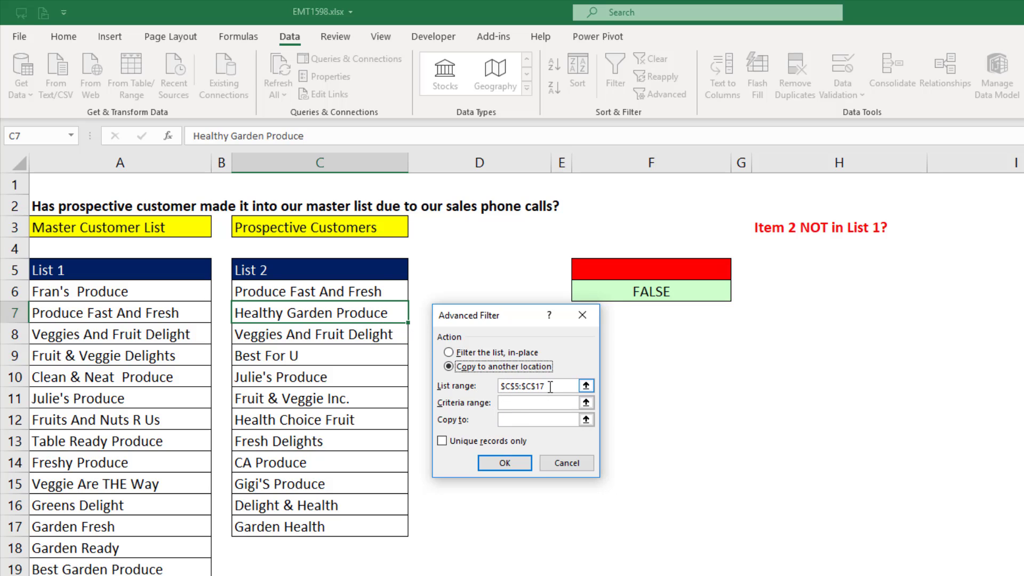
click(533, 403)
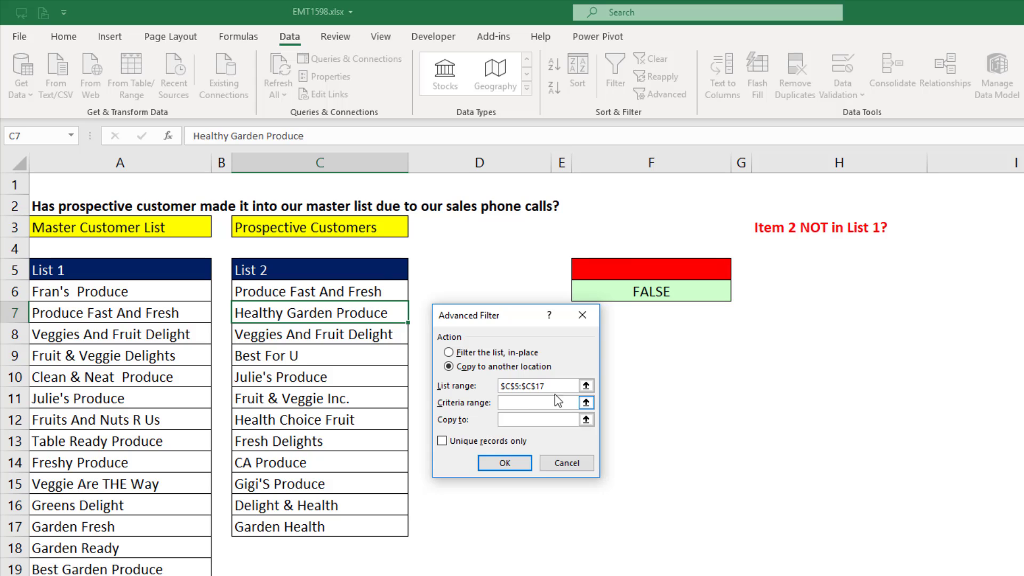
drag(600, 268, 600, 287)
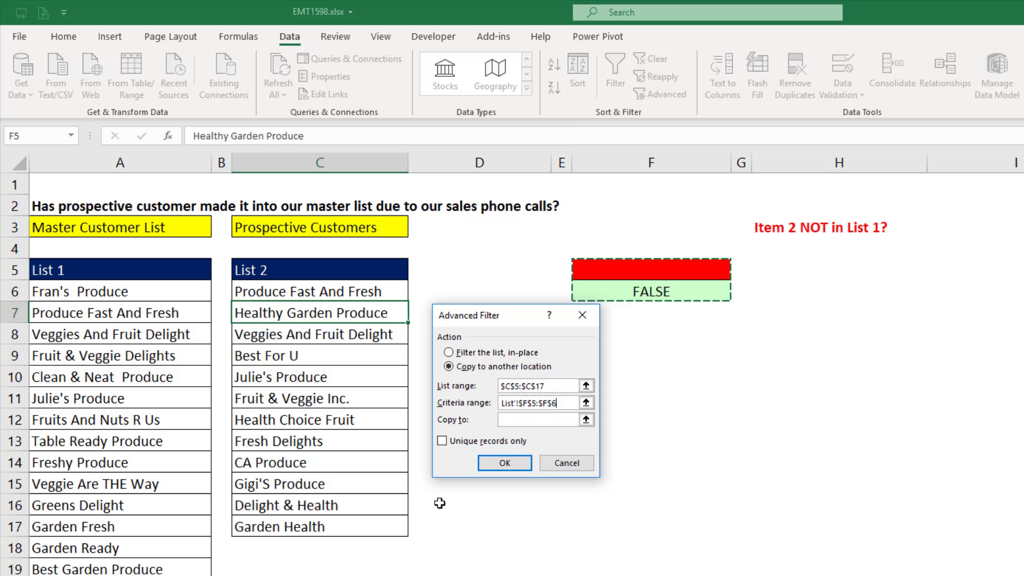
click(531, 419)
click(827, 263)
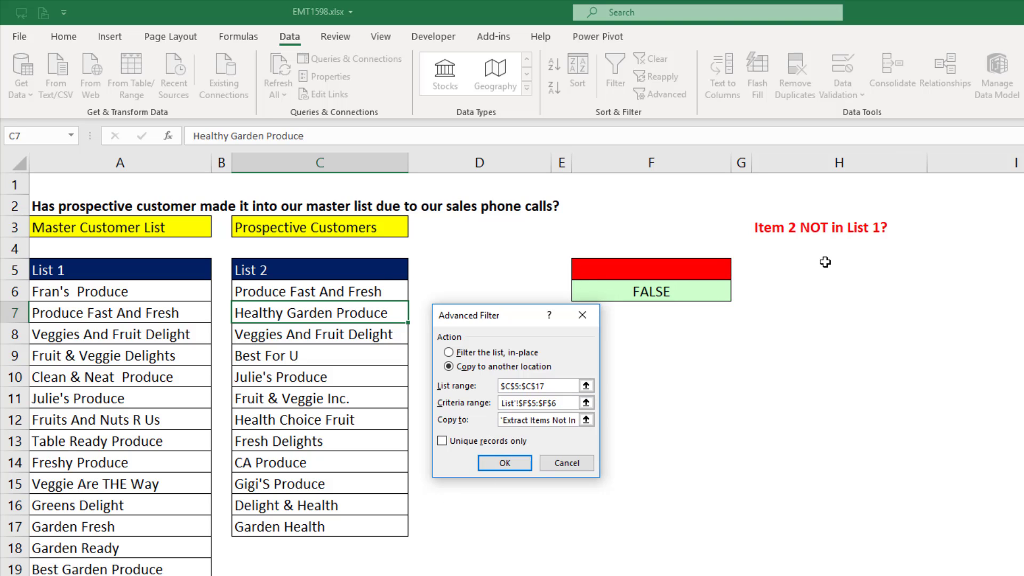
click(494, 463)
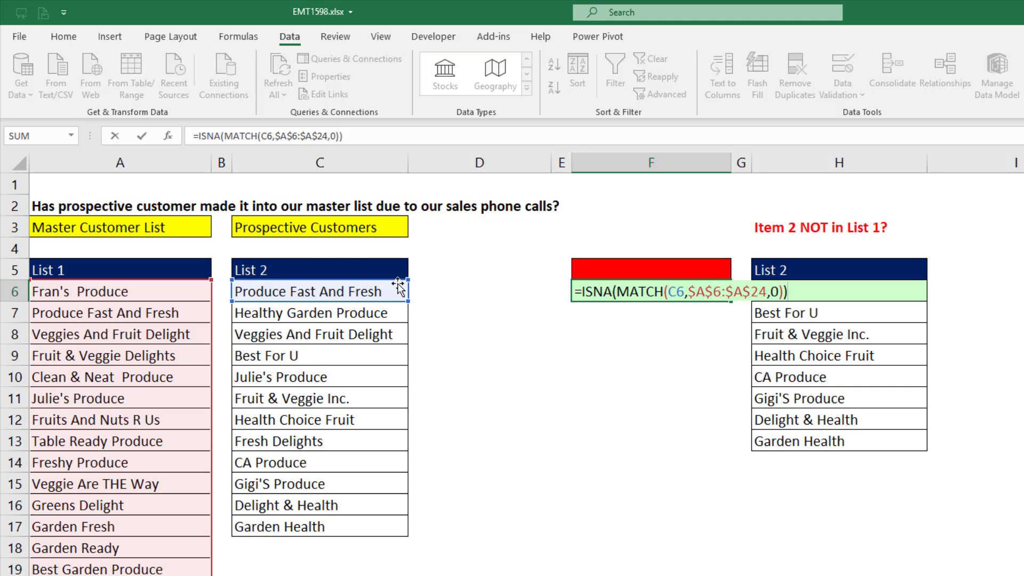
Step: Replace ISNA with ISNUMBER in F6, giving =ISNUMBER(MATCH(C6,$A$6:$A$24,0)), then select a List 2 cell
click(611, 292)
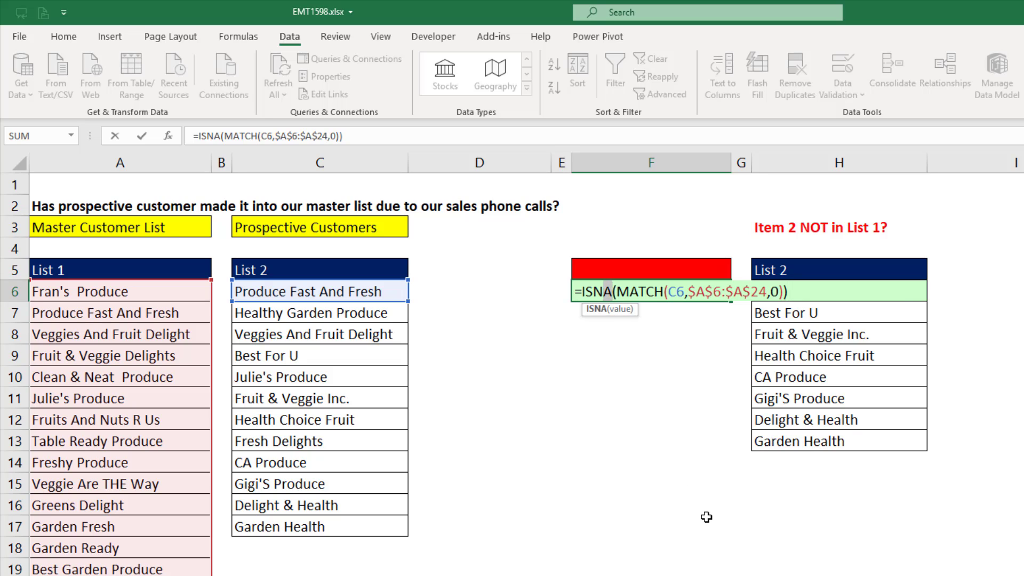
text(u)
key(Tab)
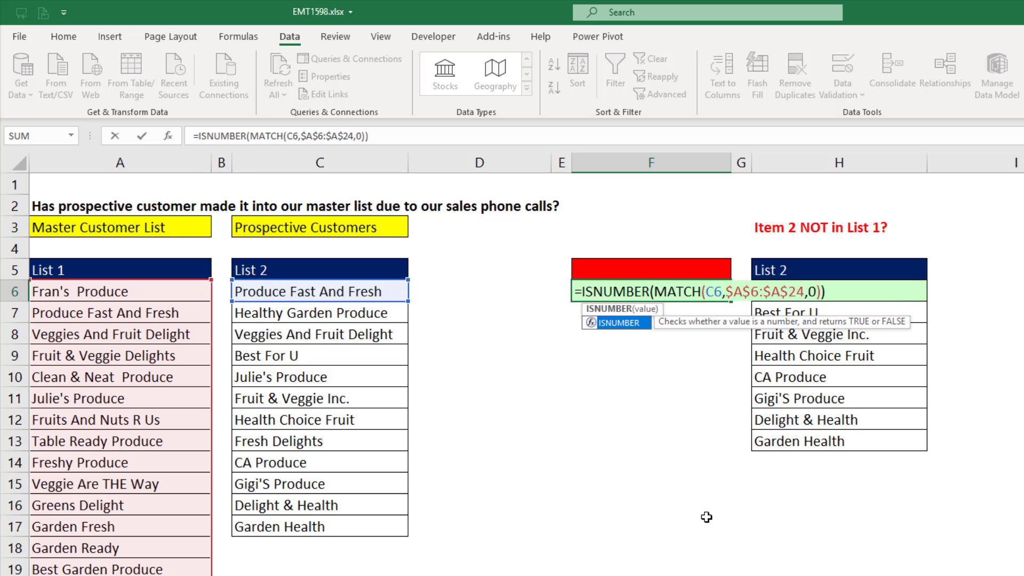
key(Return)
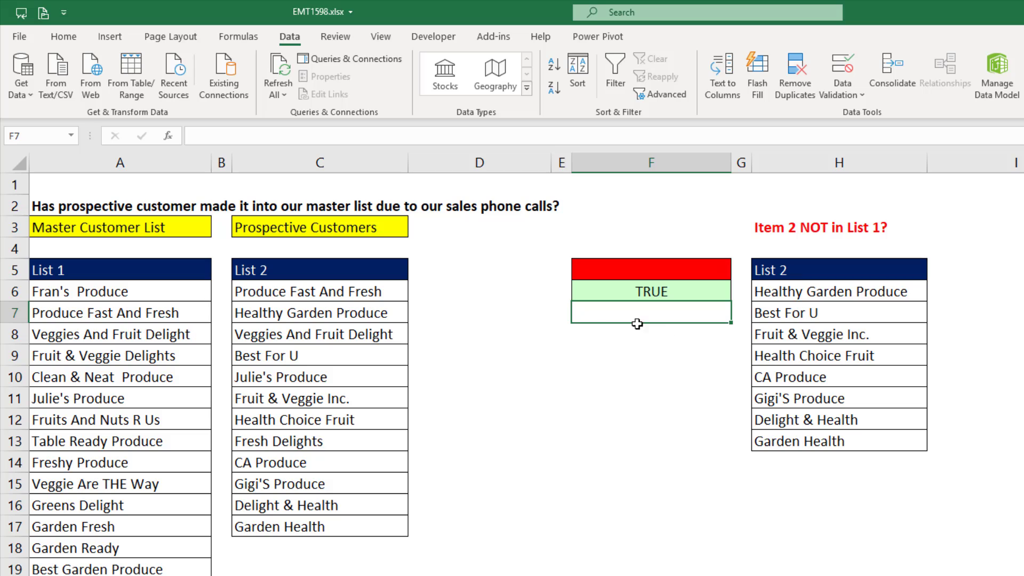
click(344, 313)
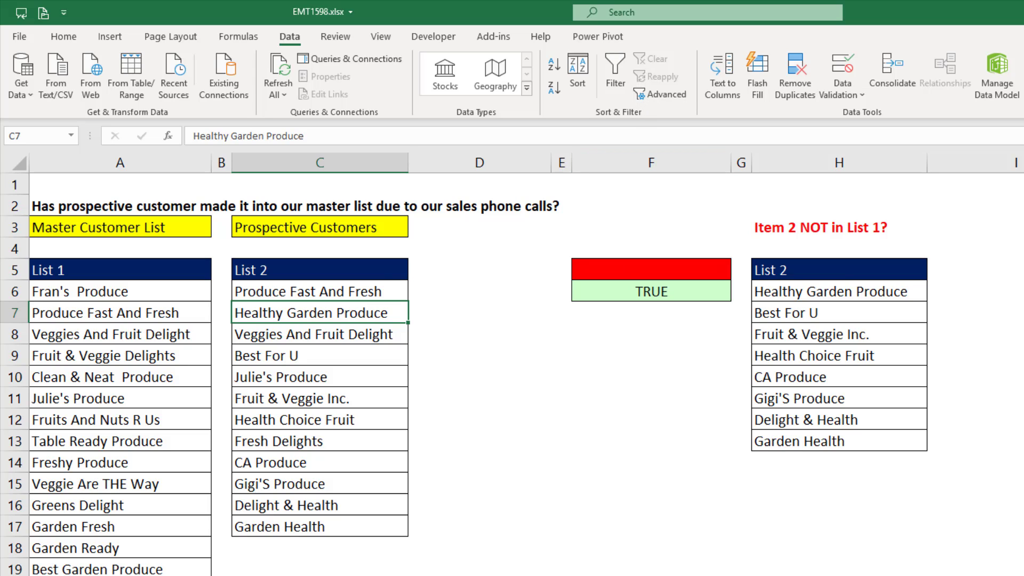
Step: Open the Advanced Filter dialog with Alt, A, Q and cancel it
key(alt+a)
key(q)
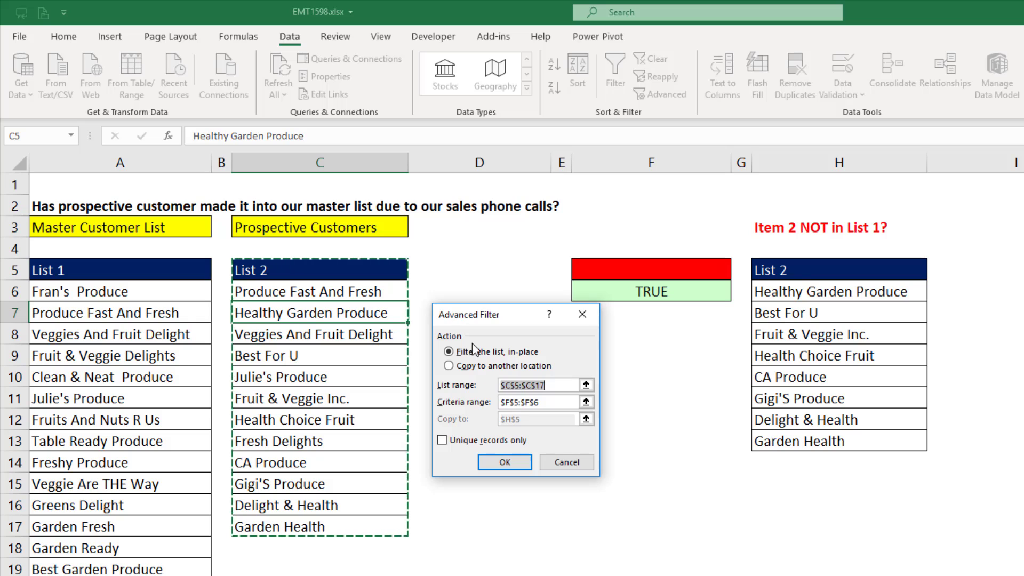
key(Escape)
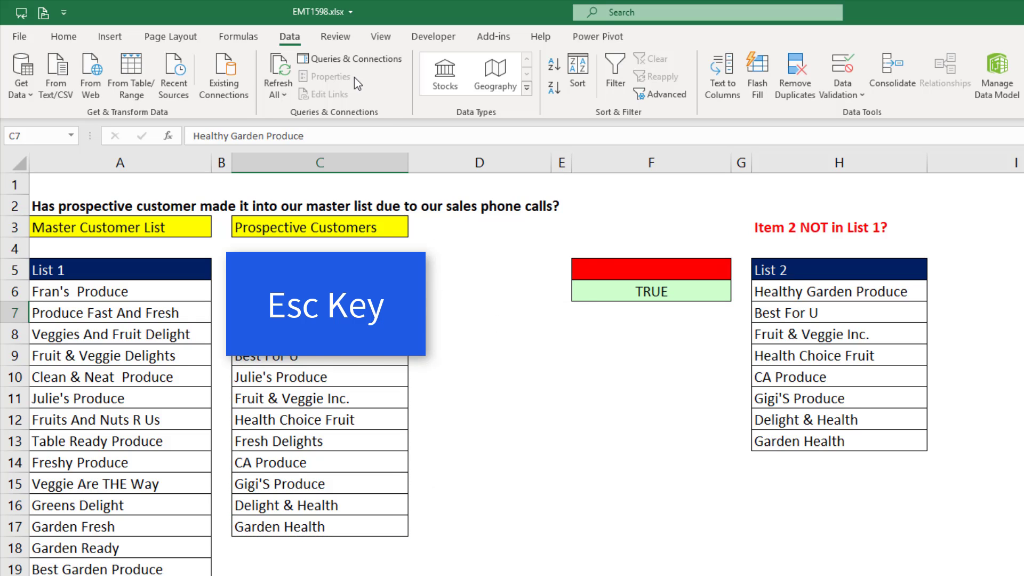
Step: Open Name Manager and select the Criteria and Extract names
click(238, 37)
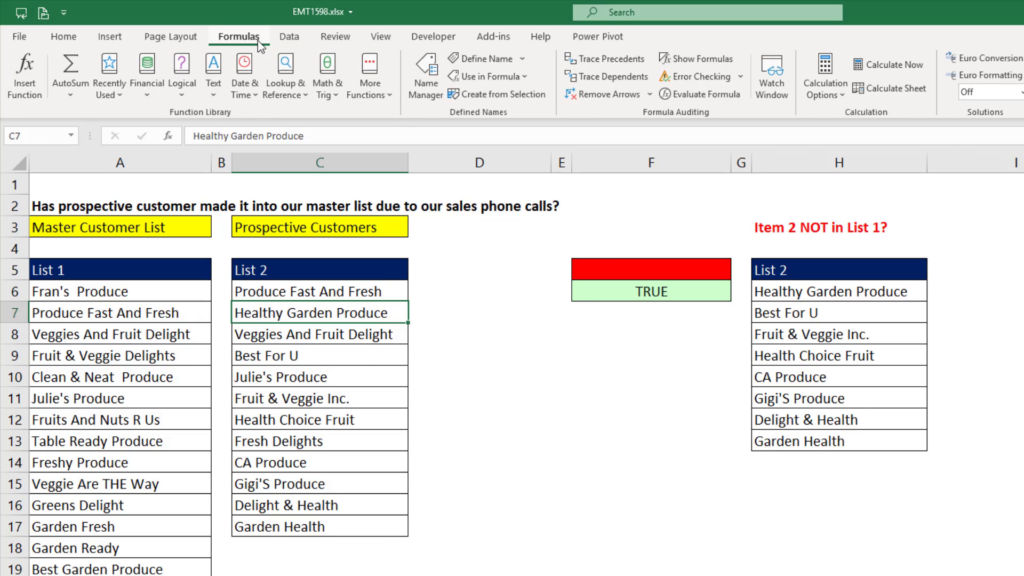
click(426, 80)
ctrl+click(265, 330)
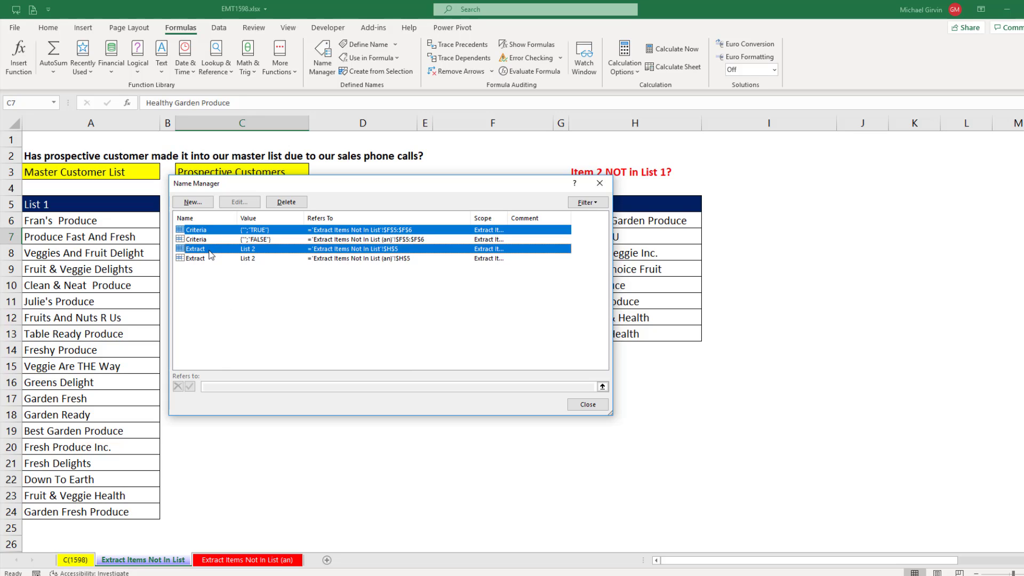
Step: Rerun Advanced Filter with copy to another location, extracting the four matching List 2 names to H5
key(Escape)
key(alt+a)
key(q)
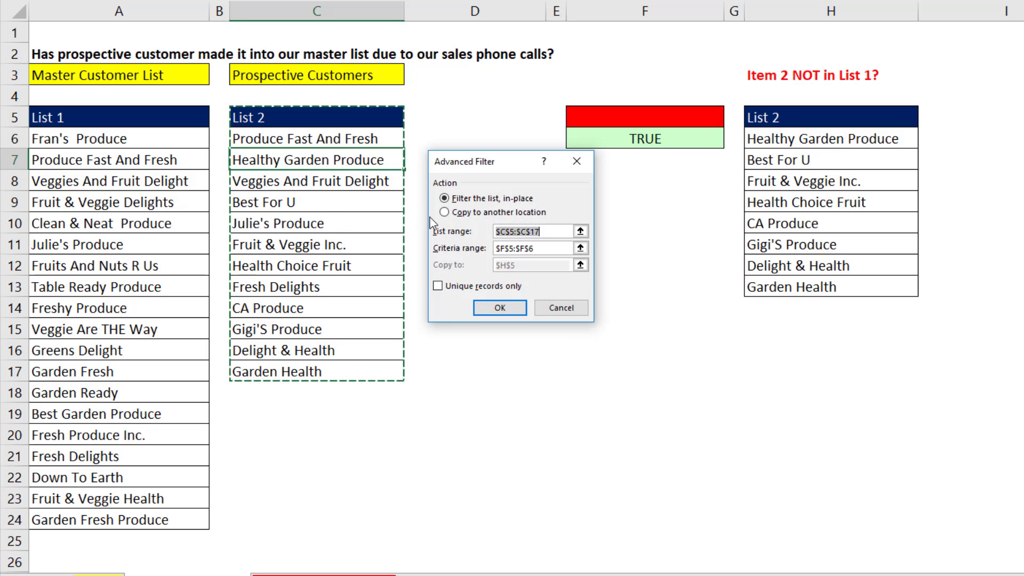
click(445, 213)
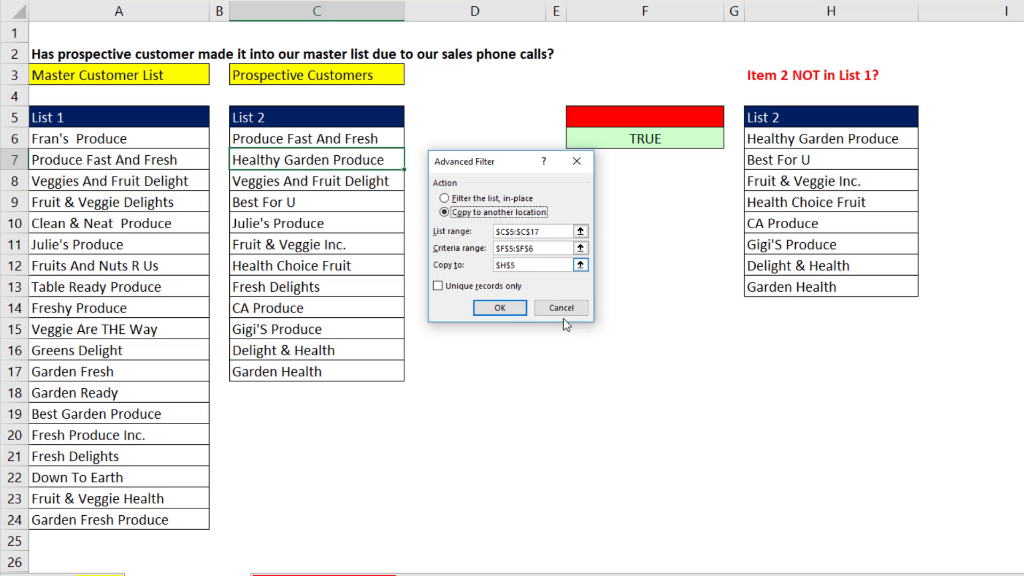
click(484, 312)
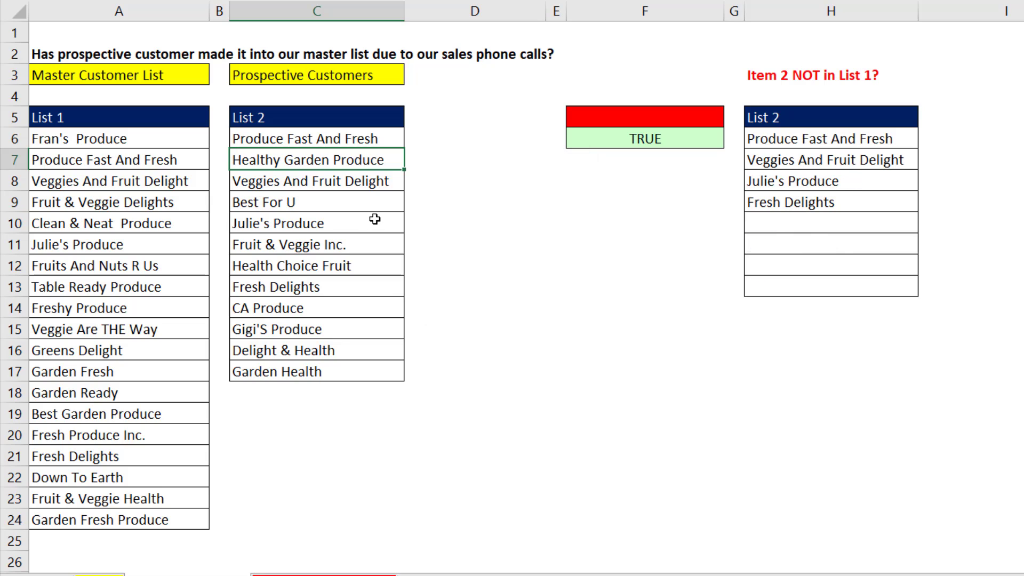
click(645, 138)
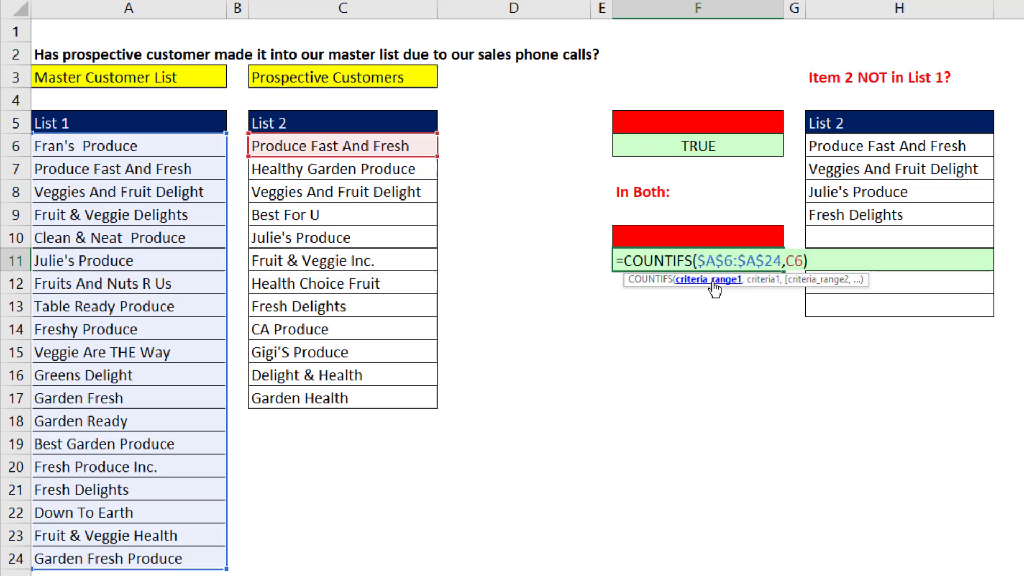
Step: Complete =COUNTIFS($A$6:$A$24,C6) in F11 under the In Both label
click(715, 288)
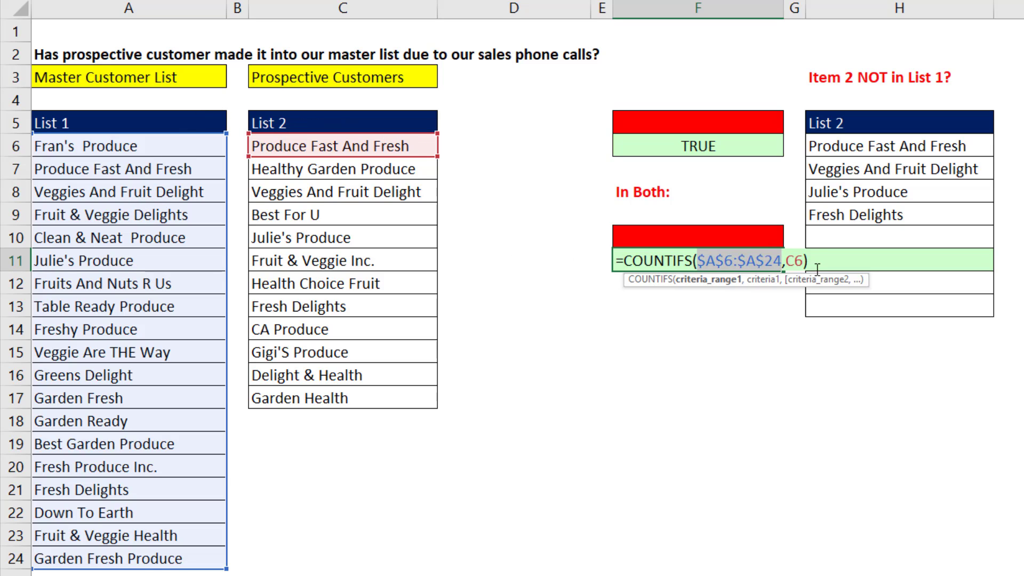
click(789, 261)
click(762, 279)
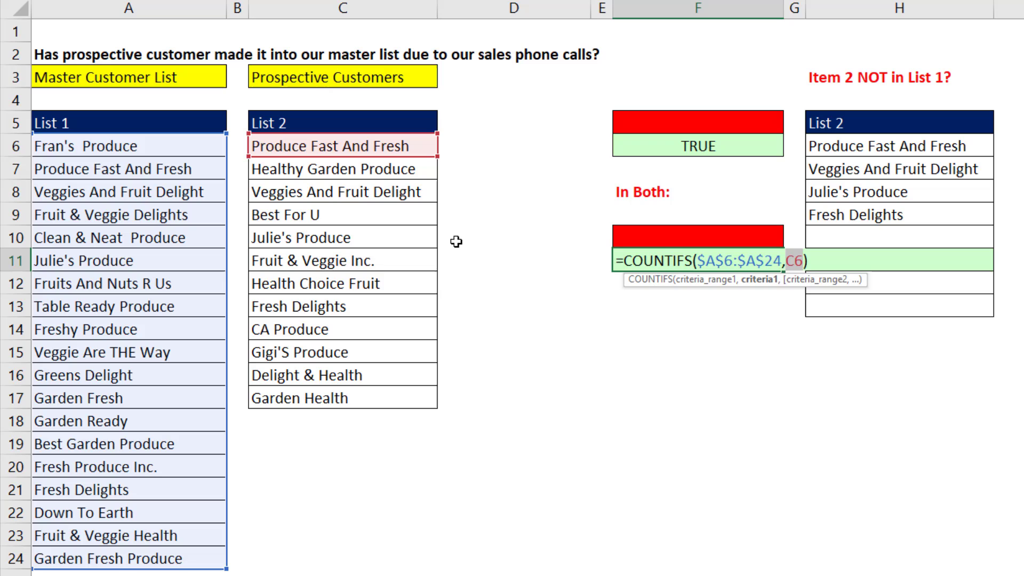
key(ctrl+Return)
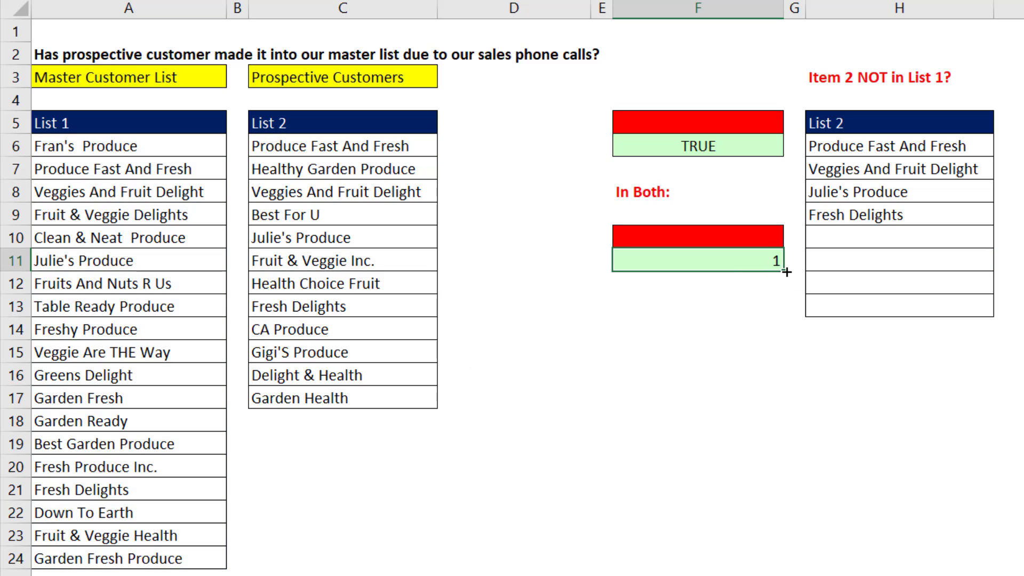
Step: Fill the COUNTIFS formula down to F15 and check the results 1, 0, 1, 0, 1
drag(787, 272, 779, 342)
click(752, 288)
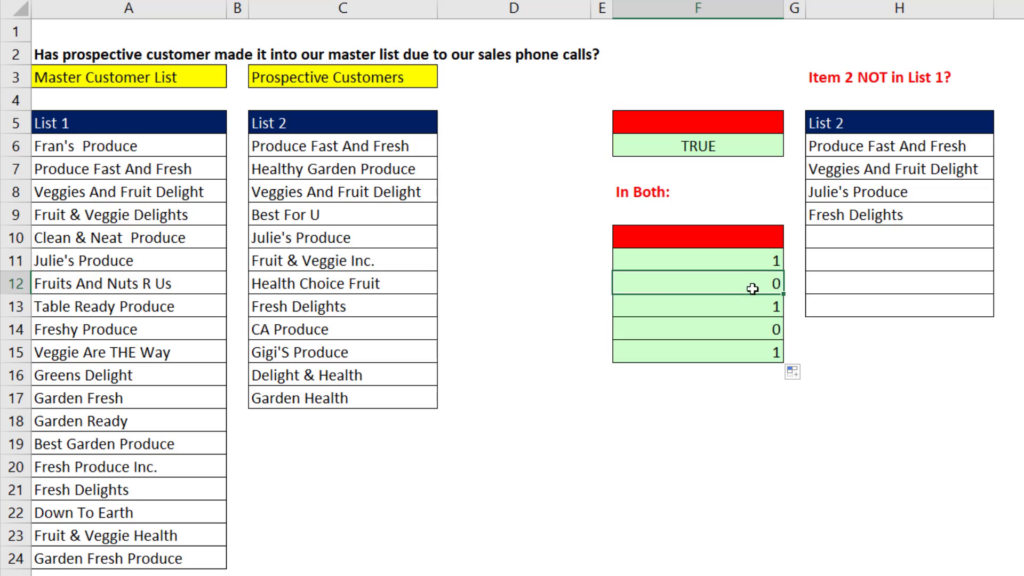
click(761, 310)
click(766, 331)
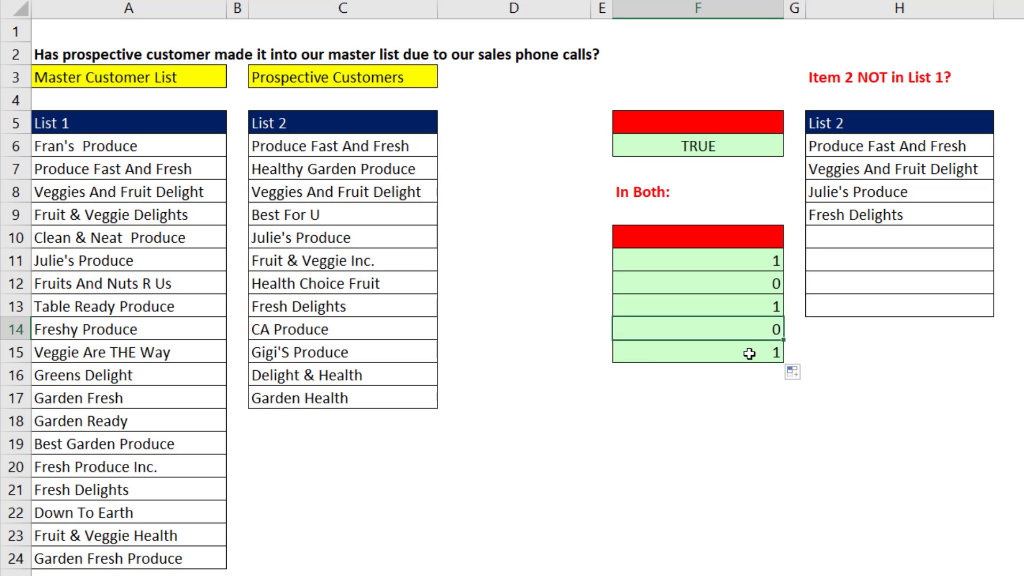
click(749, 353)
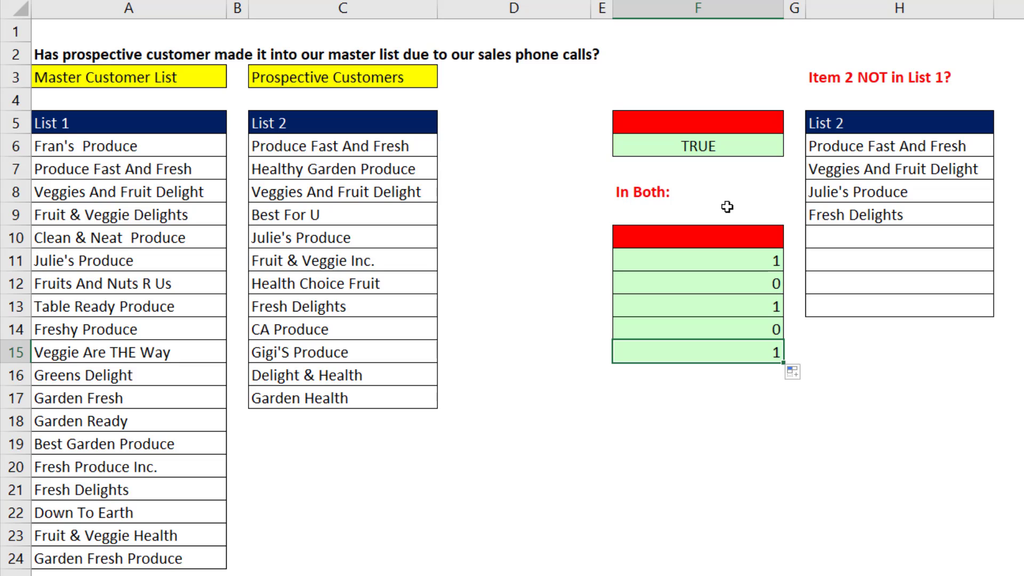
Step: Undo the copies below F11, then Advanced Filter List 2 with criteria F10:F11 into J5
key(ctrl+z)
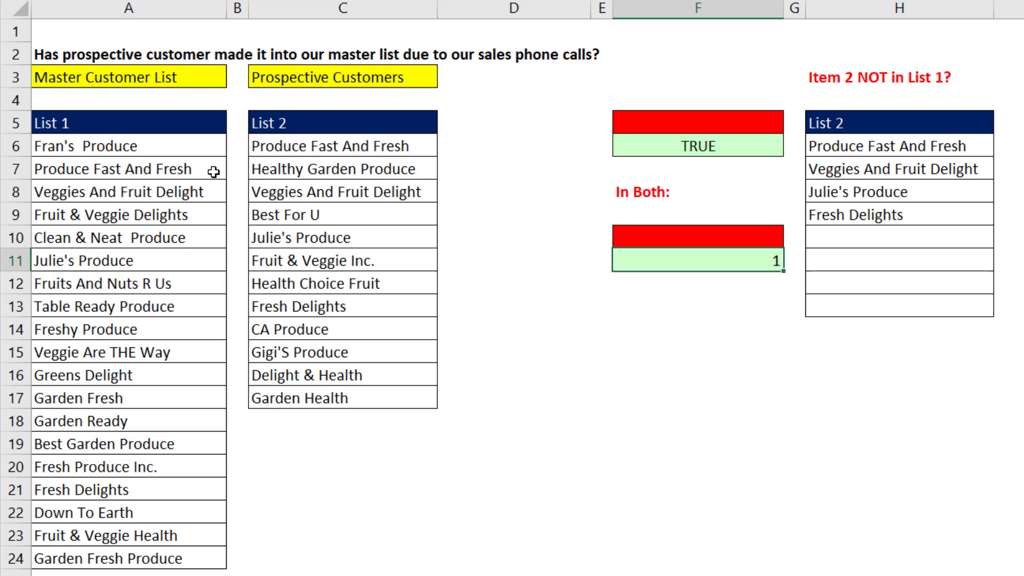
click(333, 170)
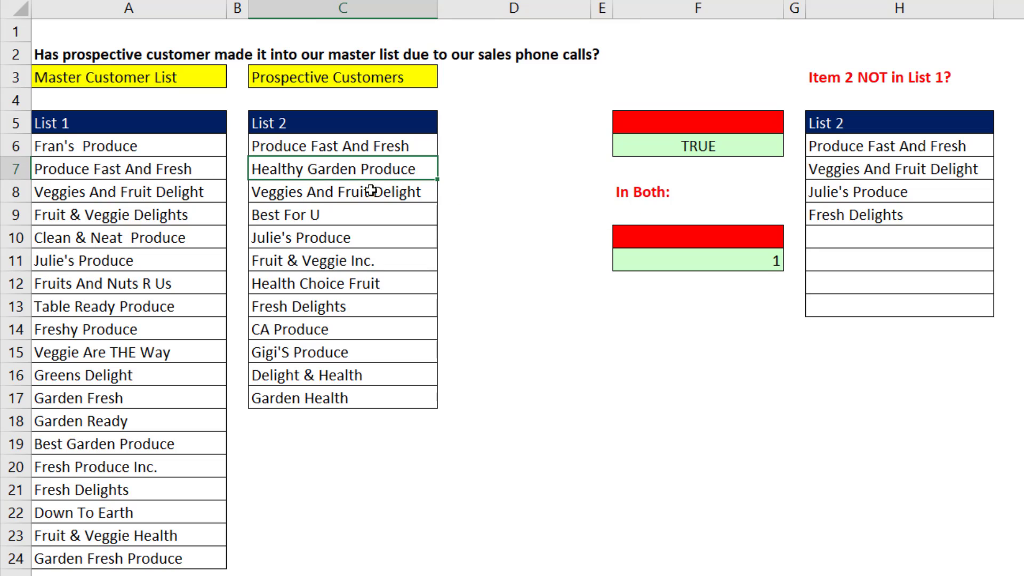
key(alt+a)
key(q)
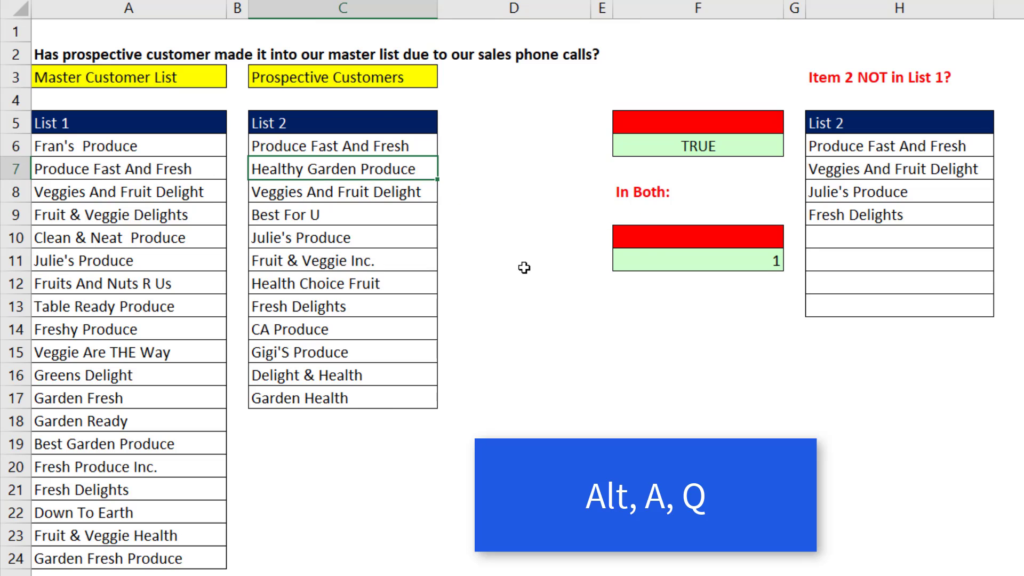
click(510, 226)
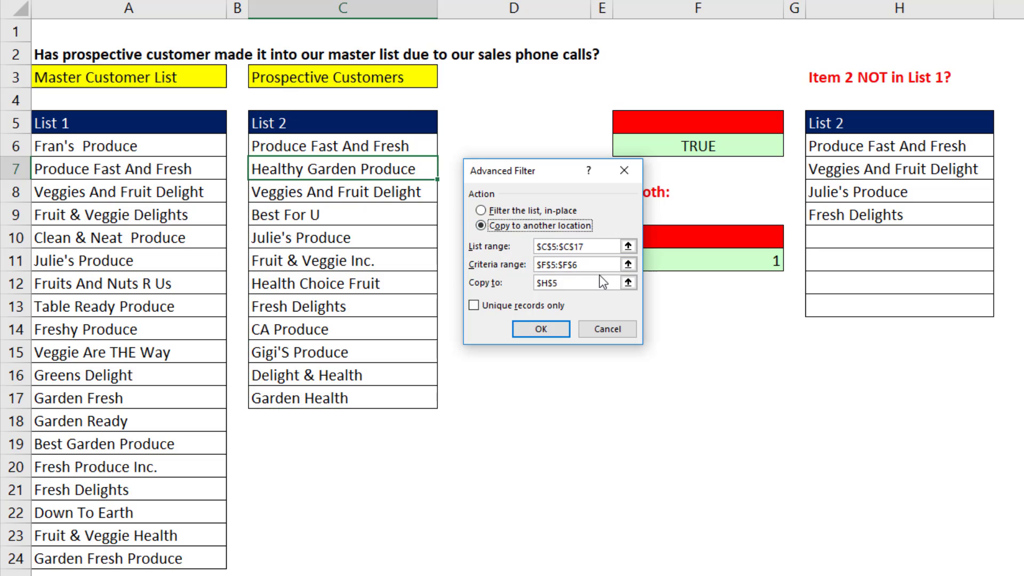
click(628, 264)
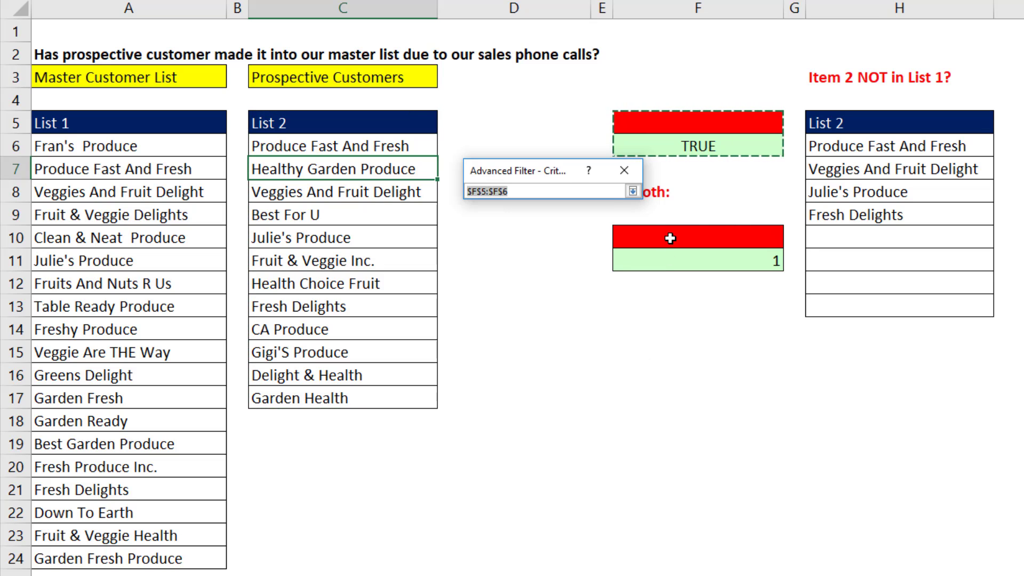
mouse_move(670, 238)
mouse_down()
mouse_move(672, 263)
mouse_move(664, 258)
mouse_up()
click(632, 191)
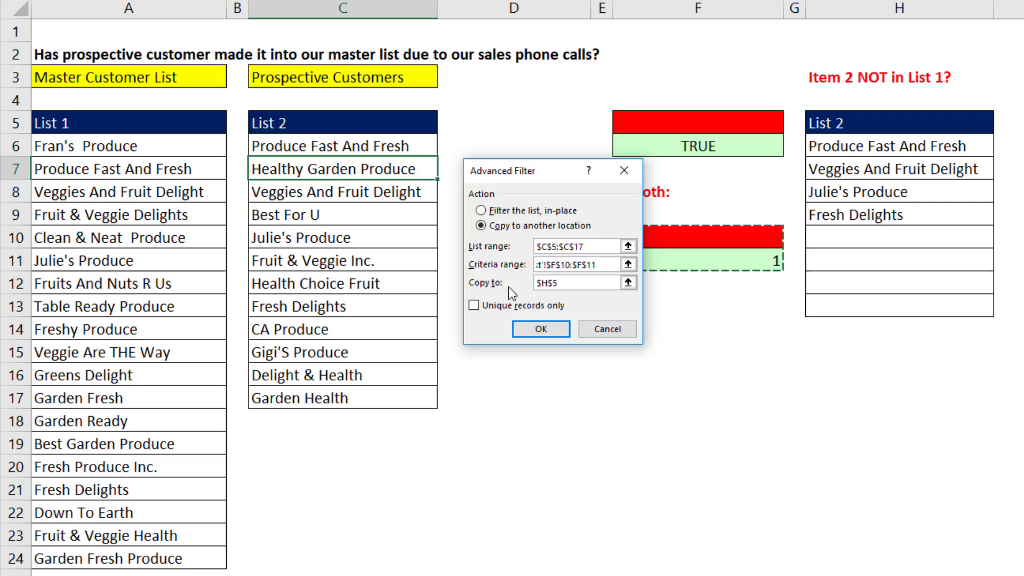
key(Tab)
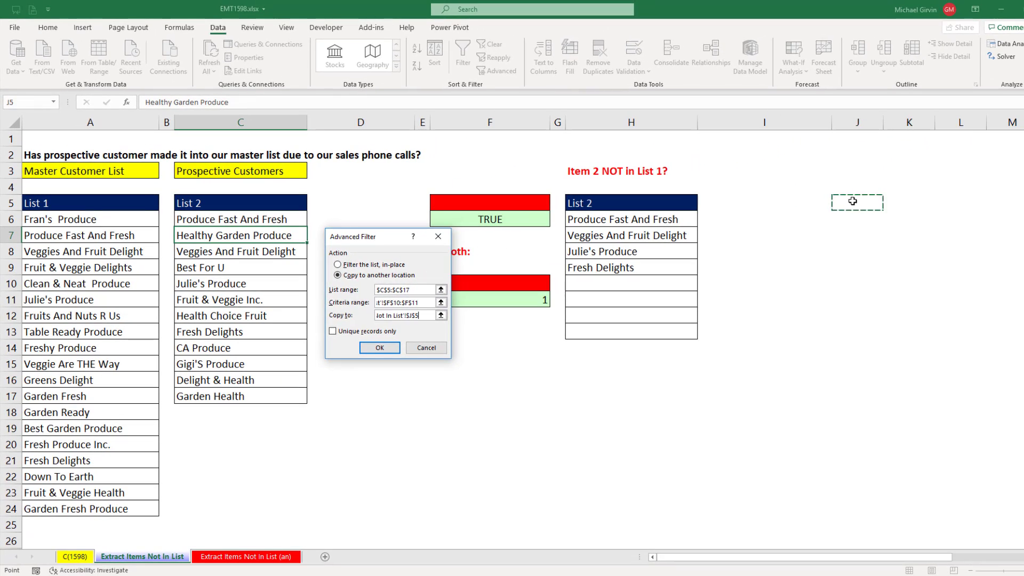
click(856, 203)
click(535, 329)
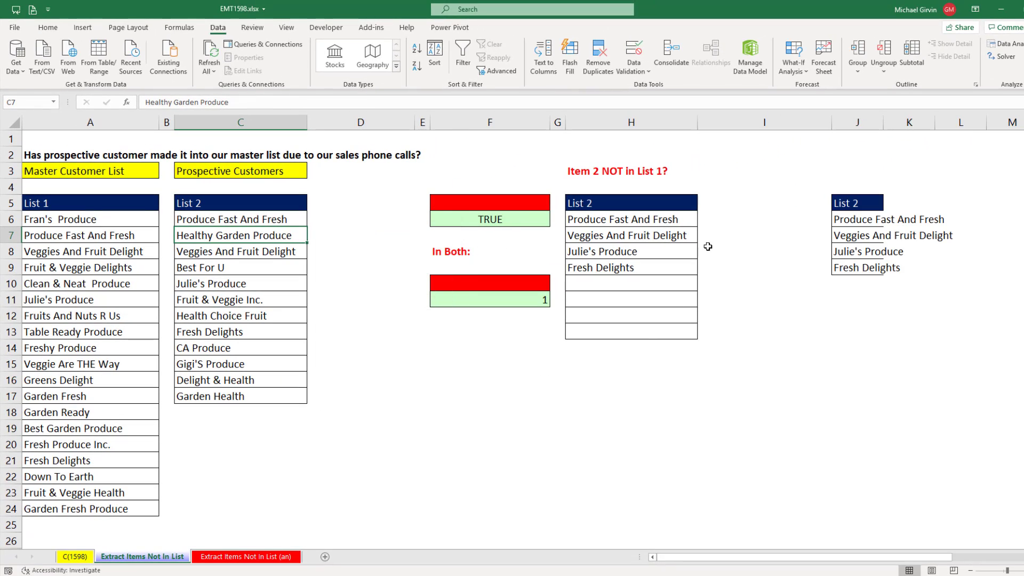
Step: Append =0 to F11's formula so it reads =COUNTIFS($A$6:$A$24,C6)=0
double_click(512, 299)
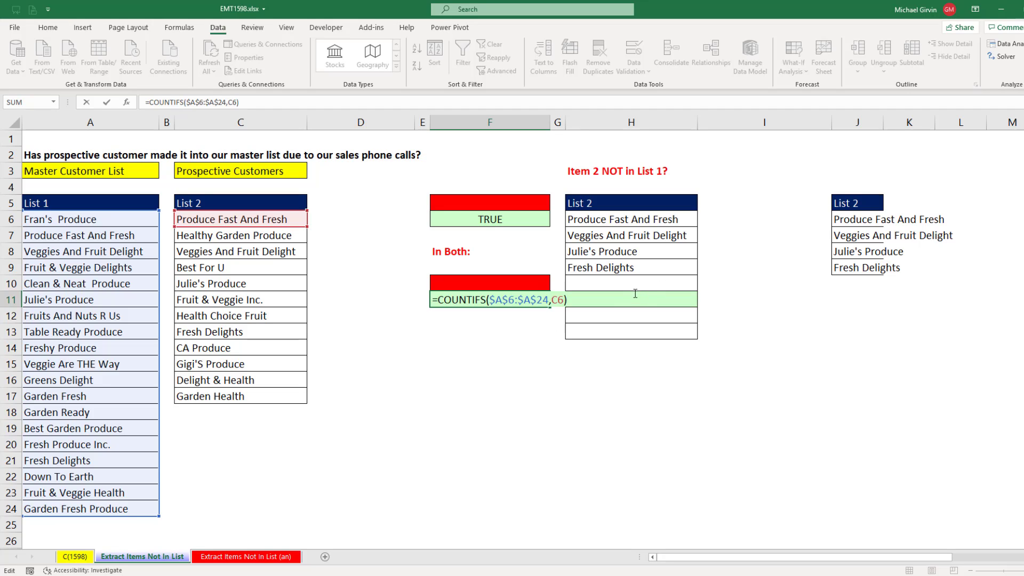
text(=0)
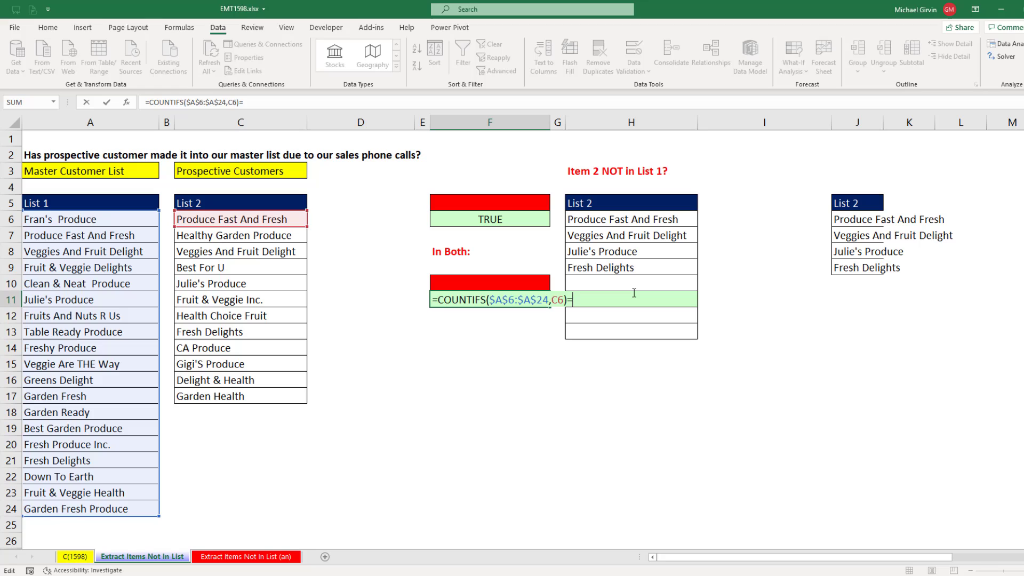